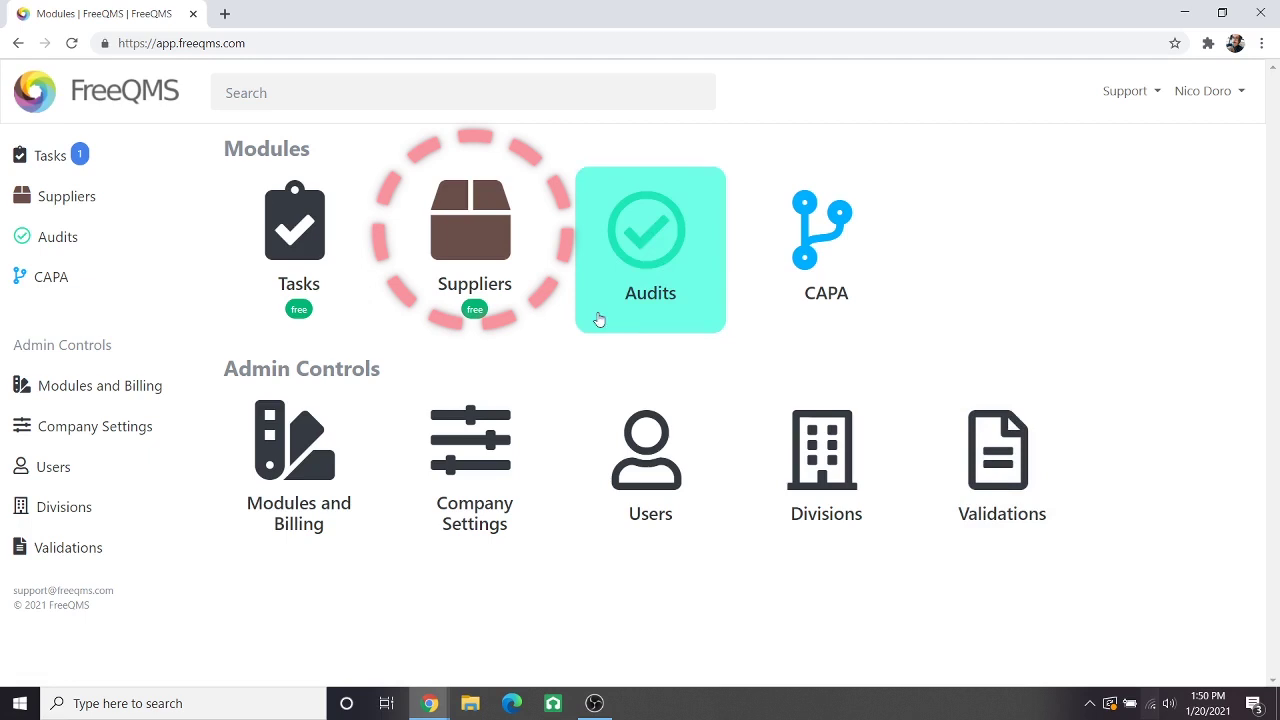
# Open the Suppliers module from the Modules page.
pyautogui.click(502, 280)
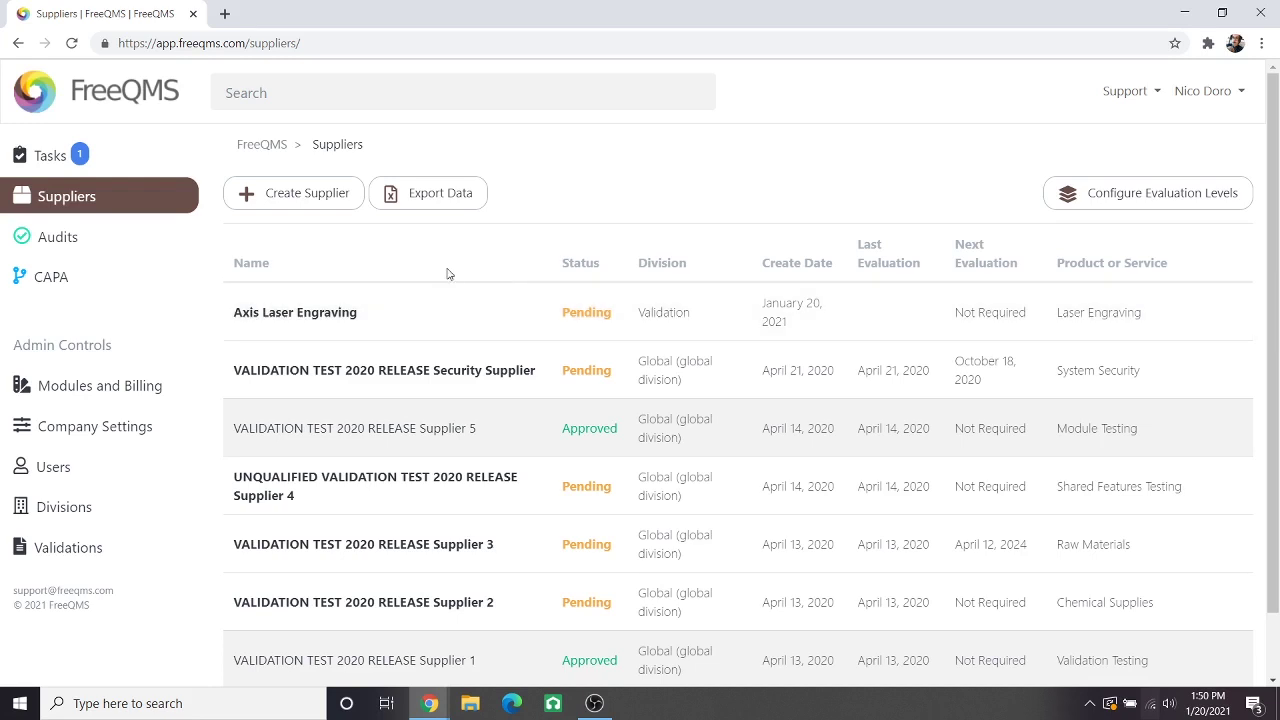
# Open Axis Laser Engraving and review its Information tab, including the empty scope risk fields.
pyautogui.click(409, 309)
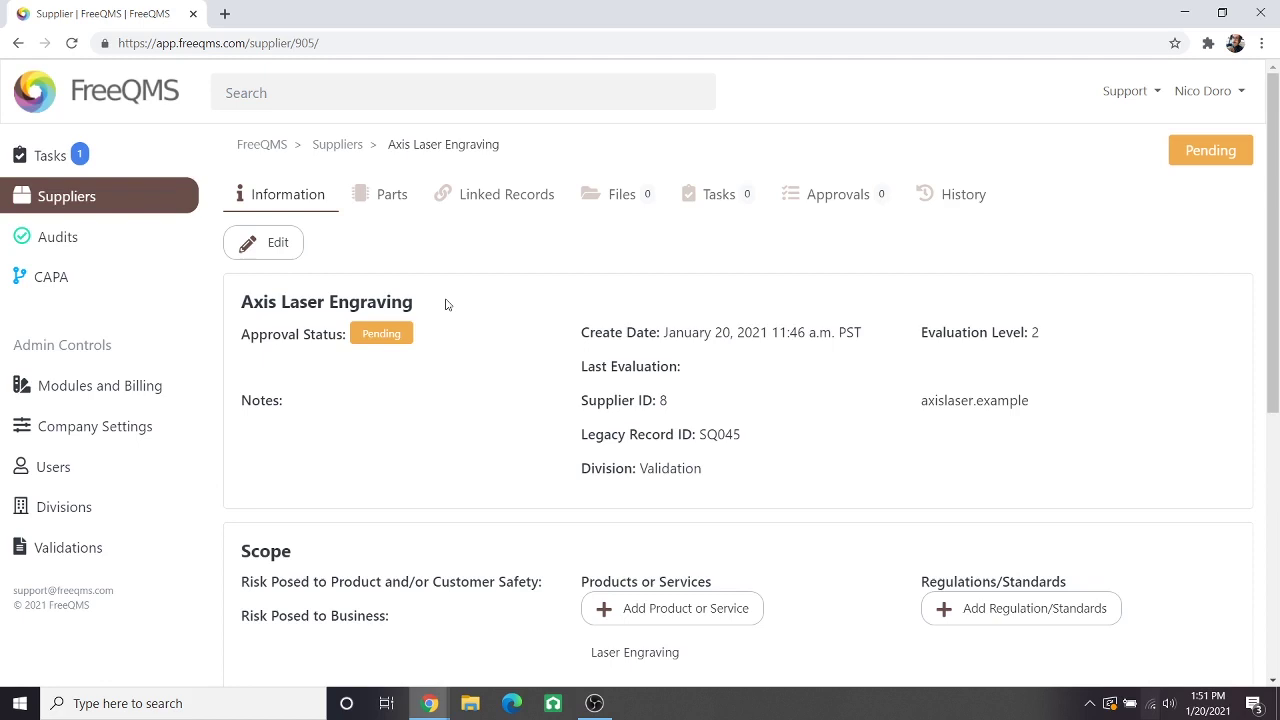
pyautogui.scroll(-3, 445, 315)
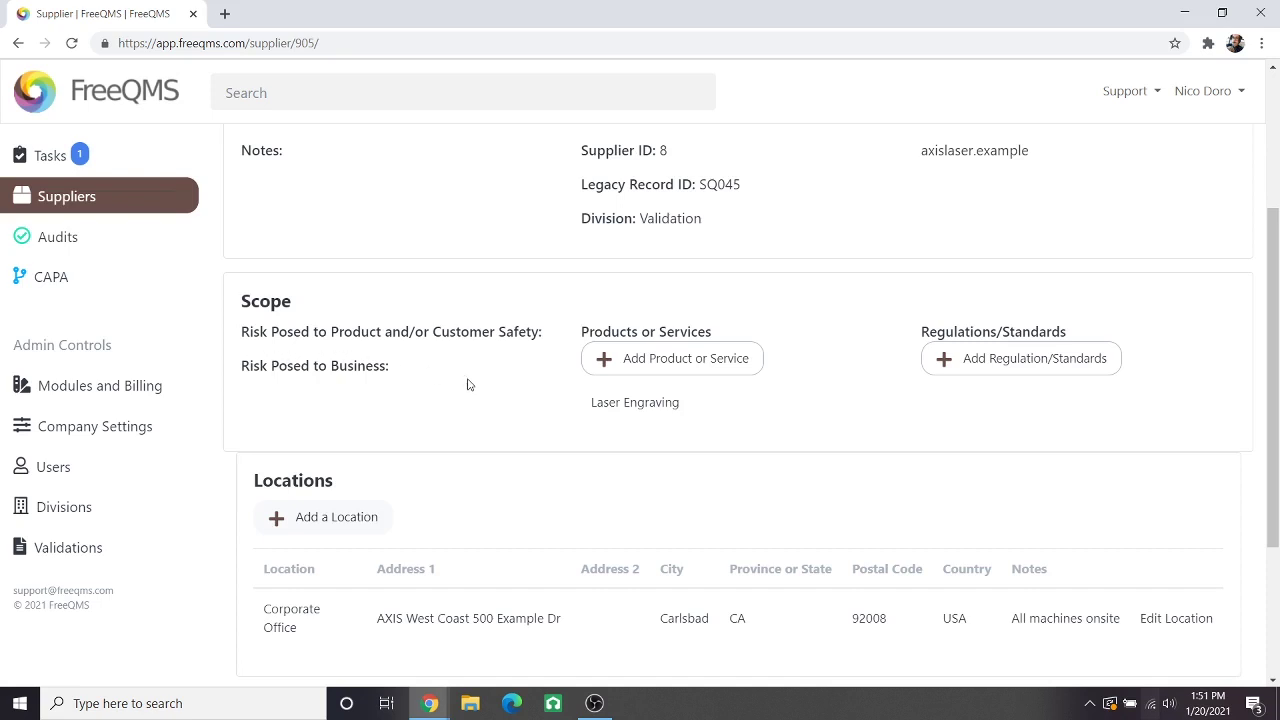
pyautogui.scroll(3, 700, 380)
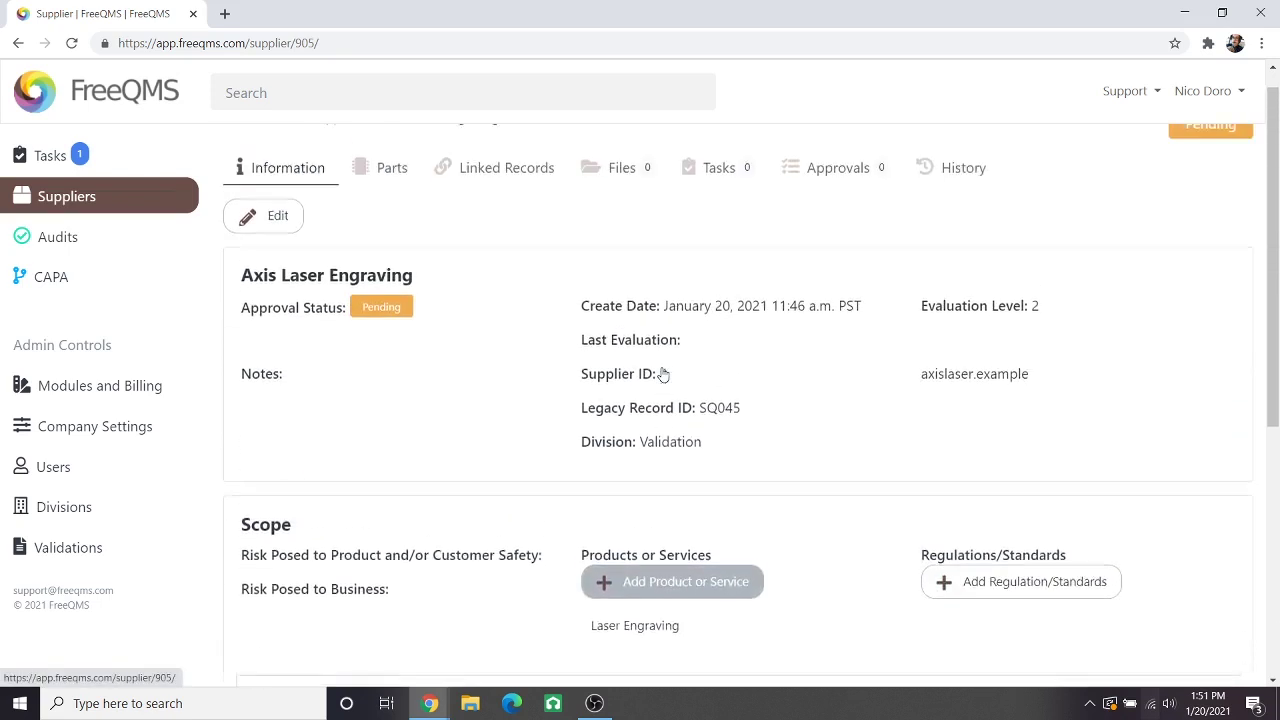
pyautogui.click(1003, 353)
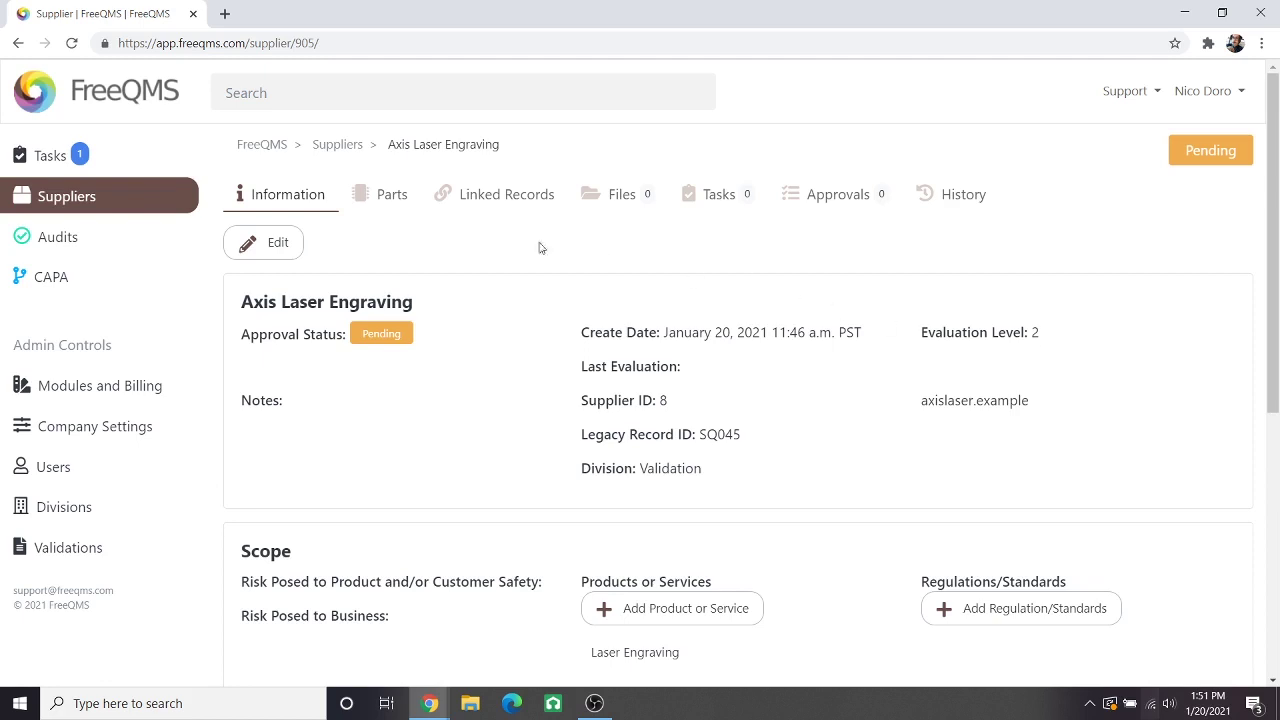
# Enter the product/customer safety risk: critical patient-safety risk if implant anodizing is done incorrectly.
pyautogui.click(270, 242)
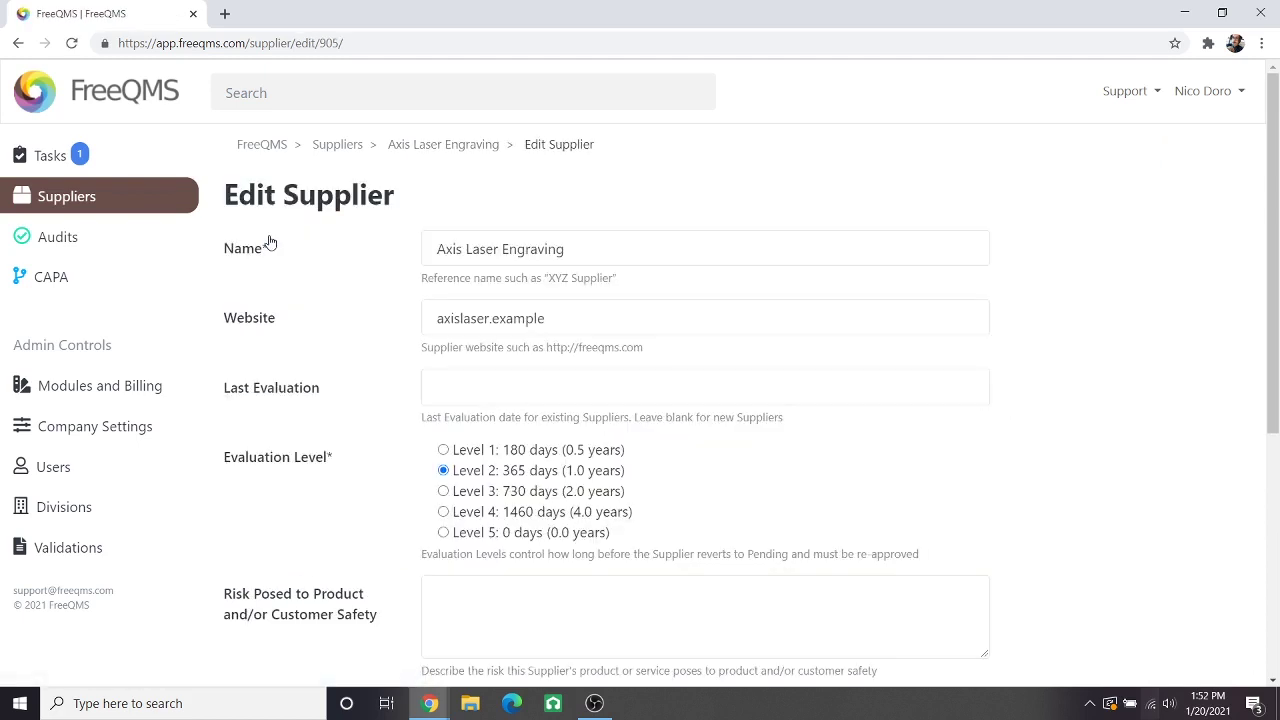
pyautogui.scroll(-2, 418, 408)
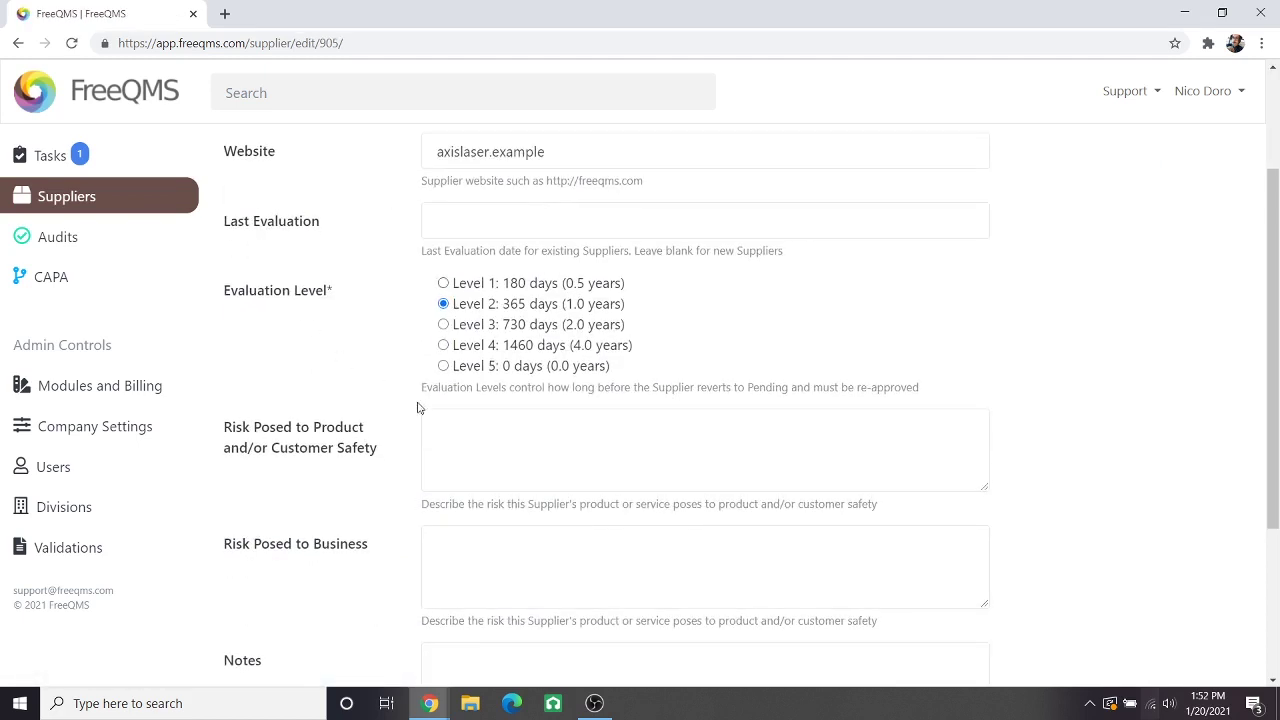
pyautogui.click(471, 425)
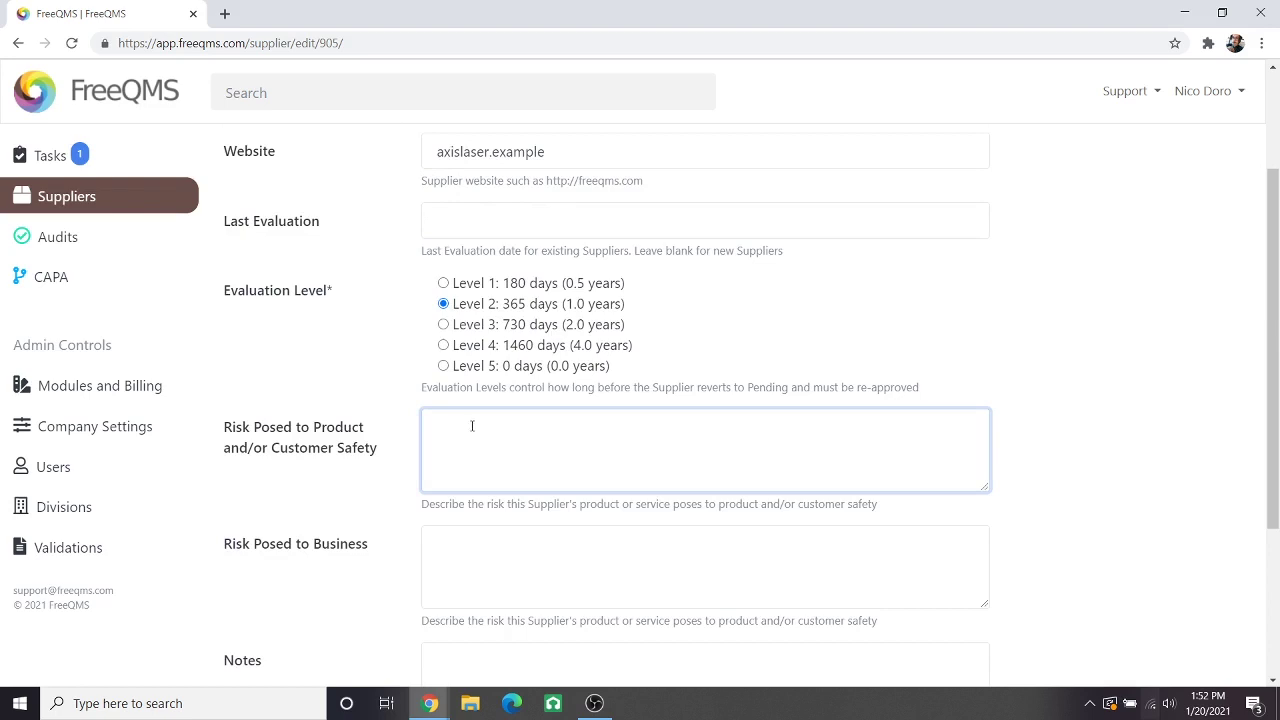
pyautogui.write('There is a critical risk to pa')
pyautogui.write('tient safety if implant anodizing')
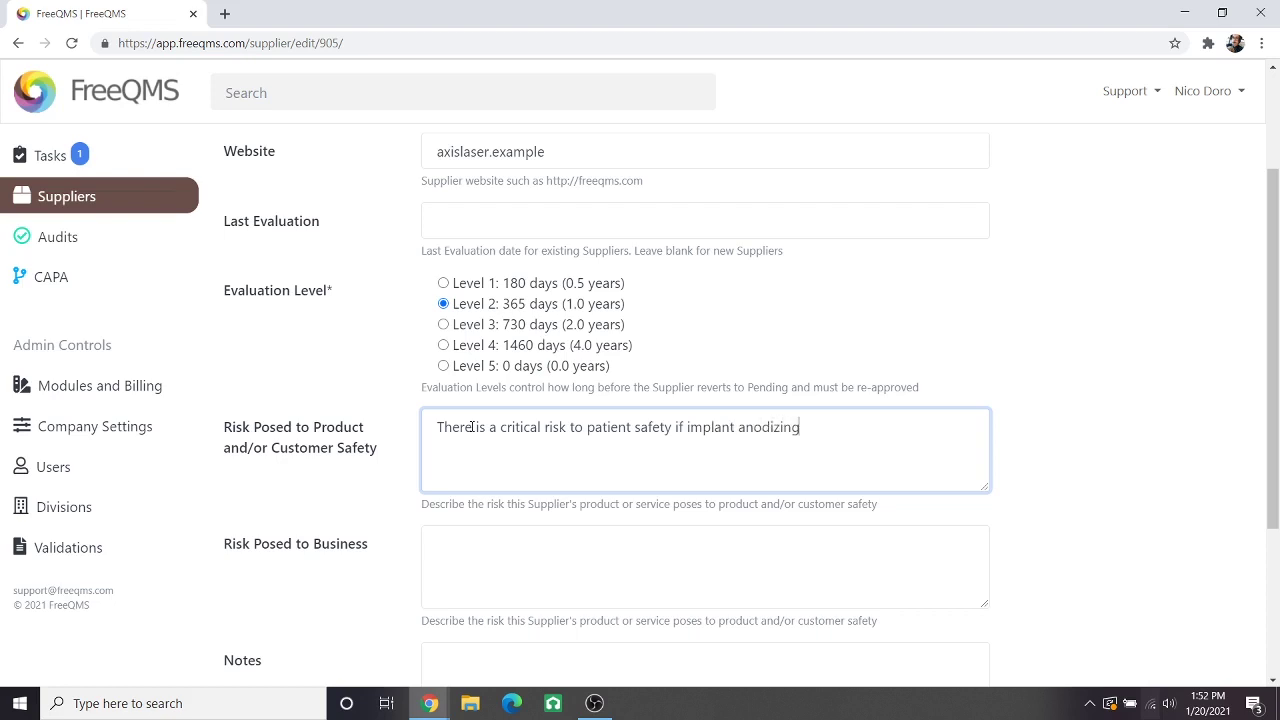
pyautogui.write(' is performed incorrectly, or')
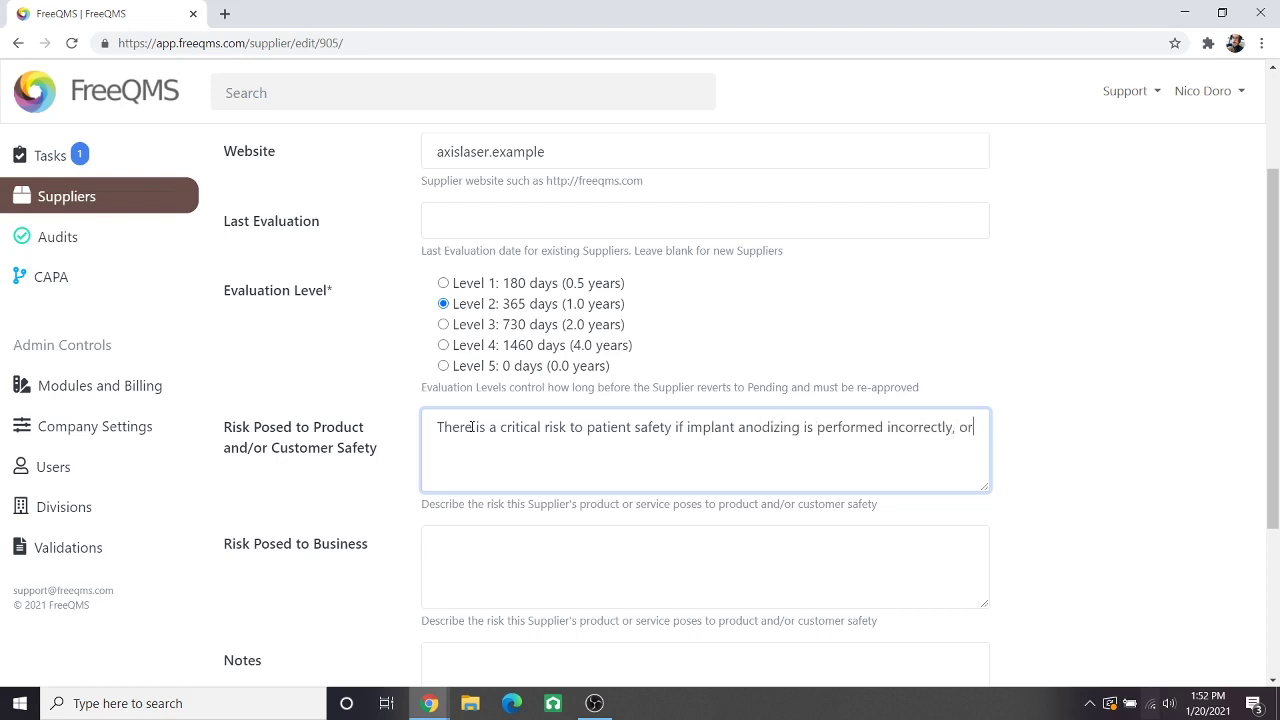
pyautogui.write(' with a non-validated process. Di')
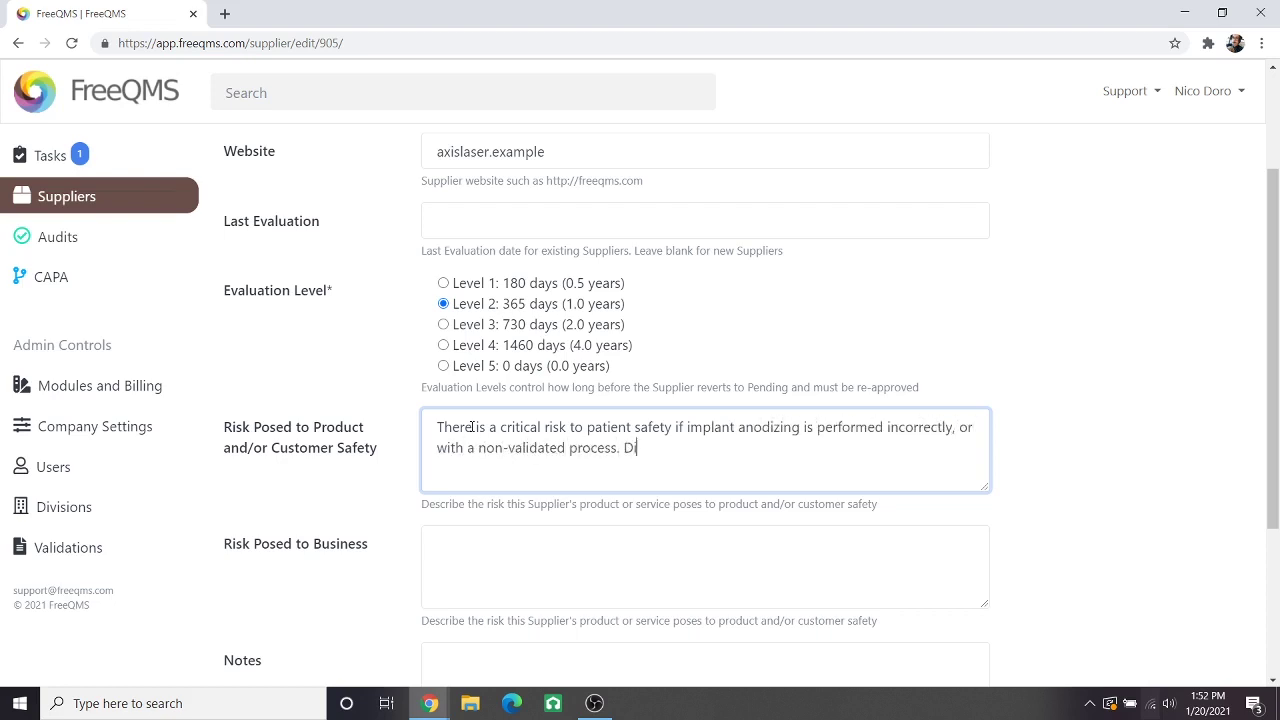
pyautogui.write('rect exposure to implanted bare metal may')
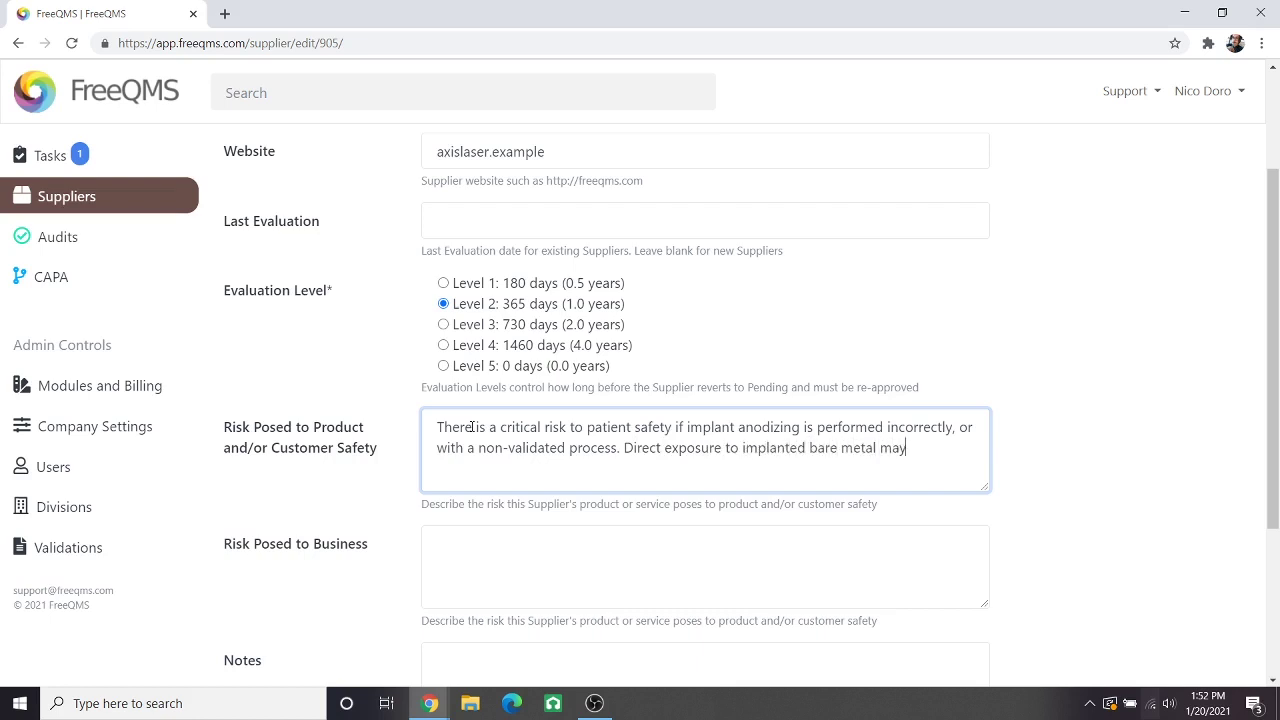
pyautogui.write(' elicit an allergic reaction. Anod')
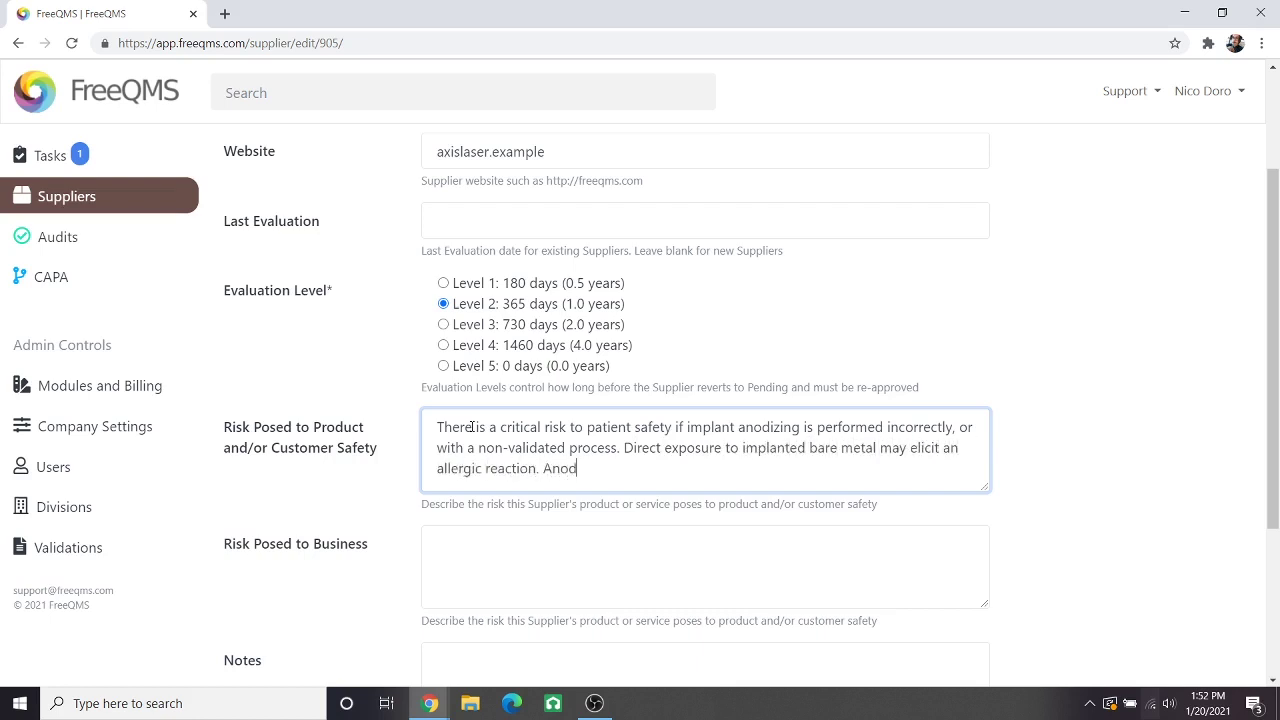
pyautogui.write('ize is a critical process, and part of')
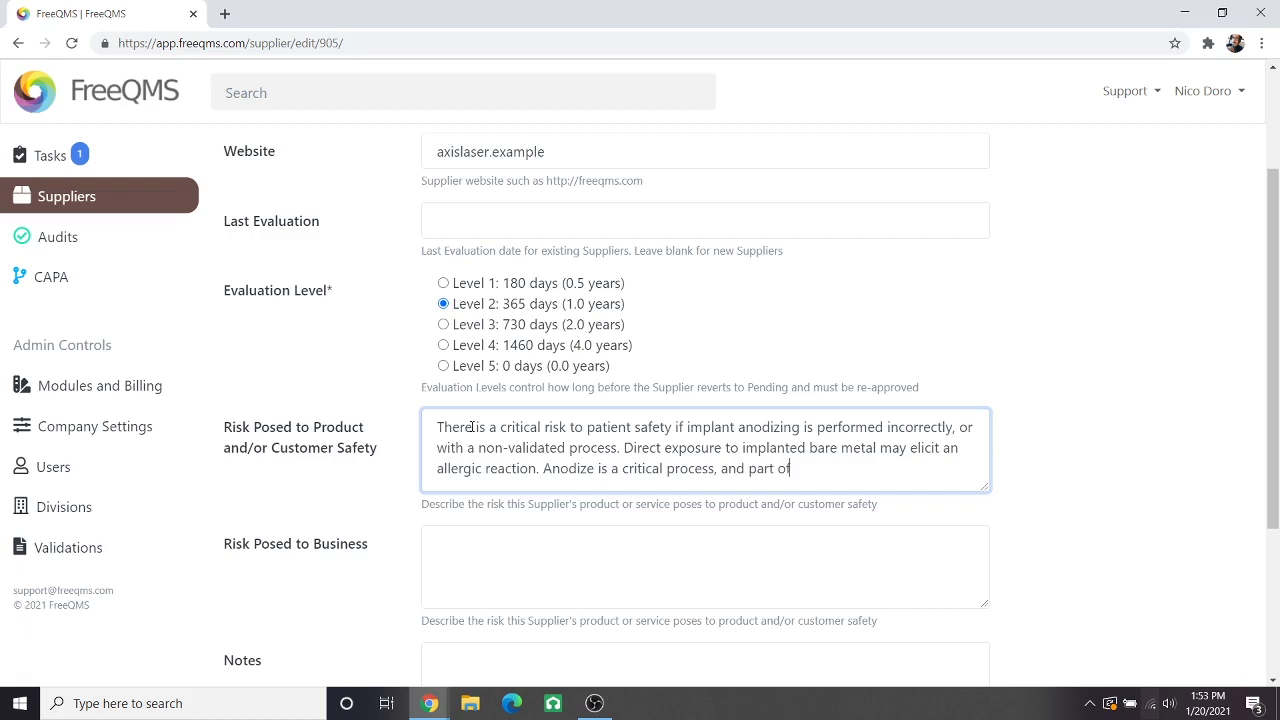
pyautogui.write(' product validation, ')
pyautogui.write('for our implants/')
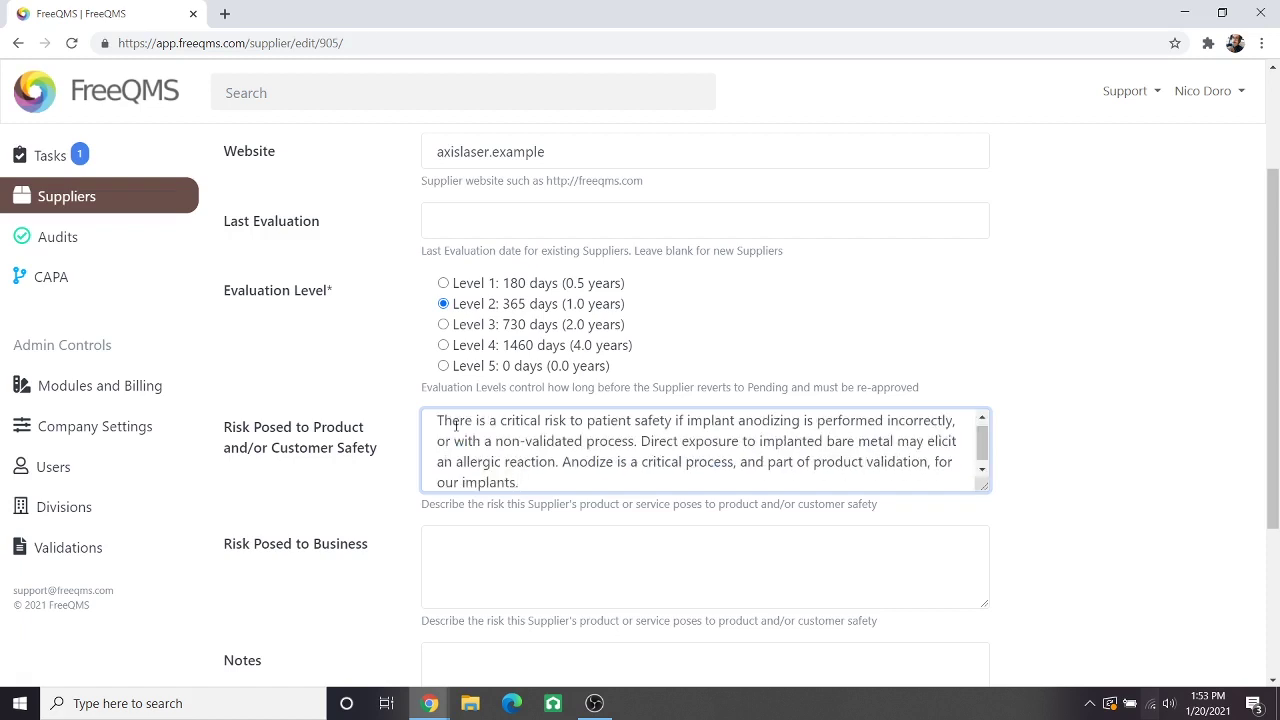
# Enter the business risk: no qualified anodizing suppliers; qualification needs audits and significant company resources.
pyautogui.scroll(-2, 447, 380)
pyautogui.click(500, 410)
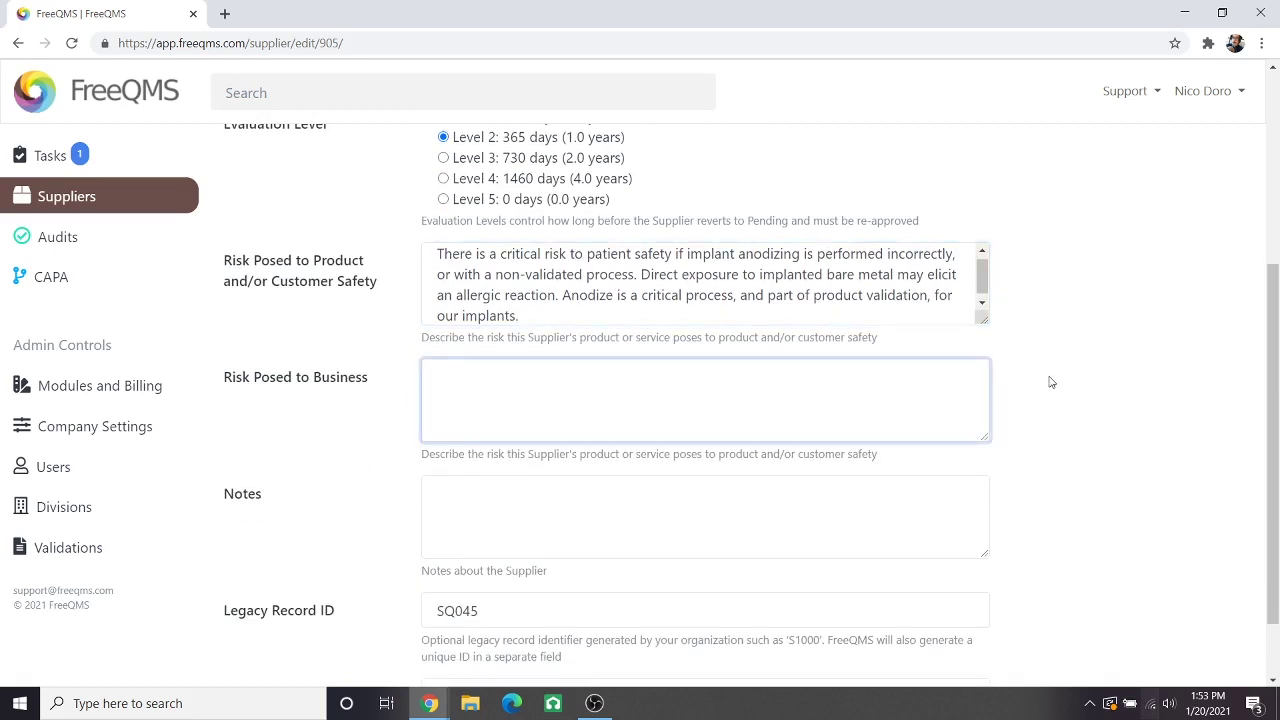
pyautogui.write('The company currently has no q')
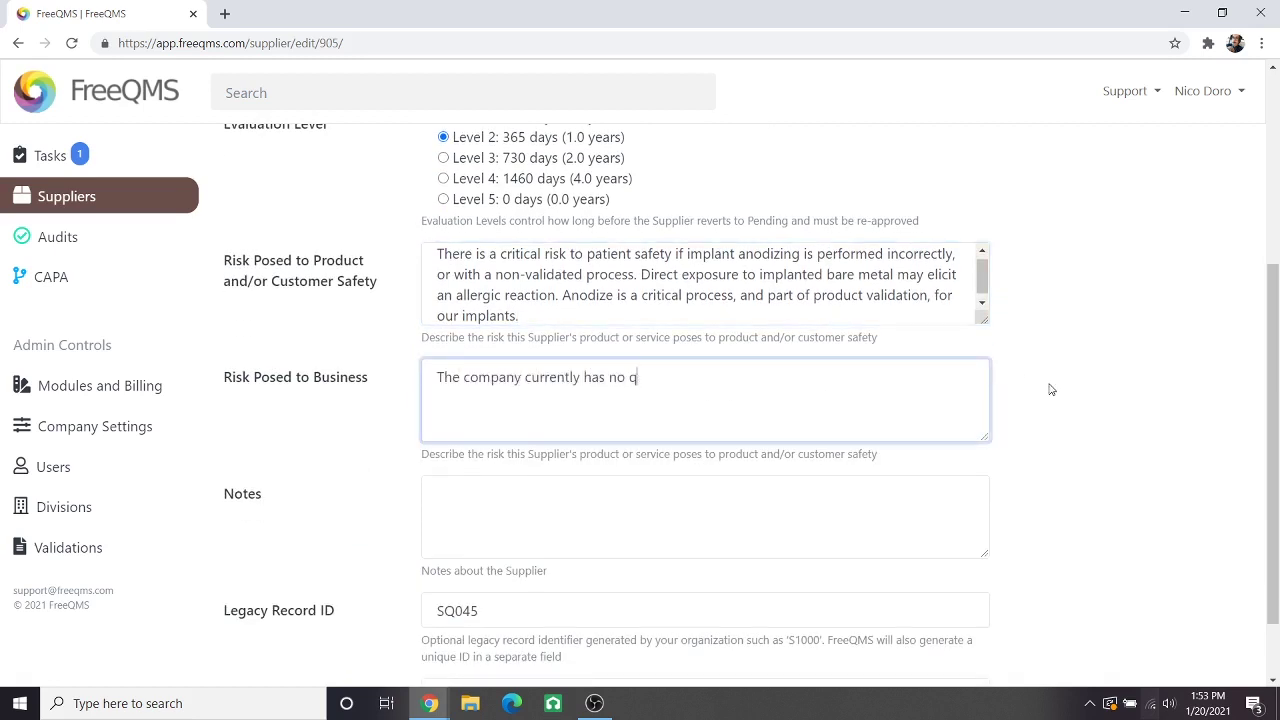
pyautogui.write('ualified Suppliers for anodizing. Anodi')
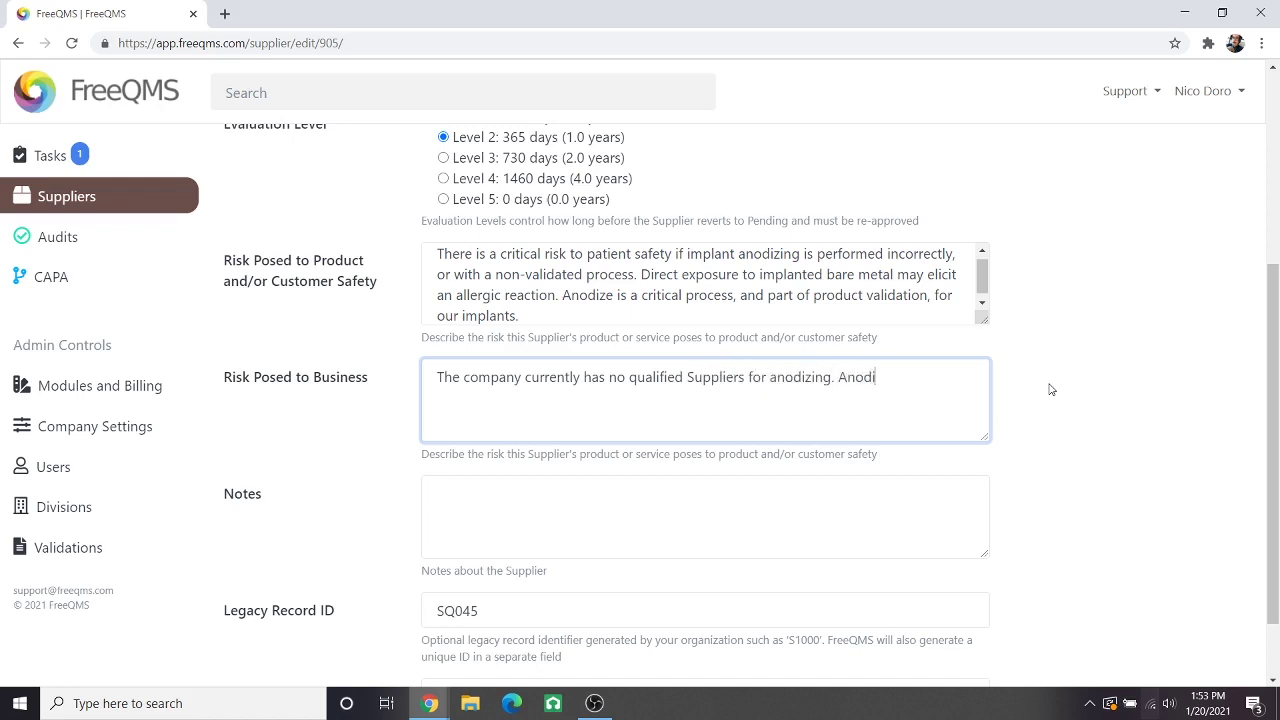
pyautogui.write("zing of implants is part of the company's")
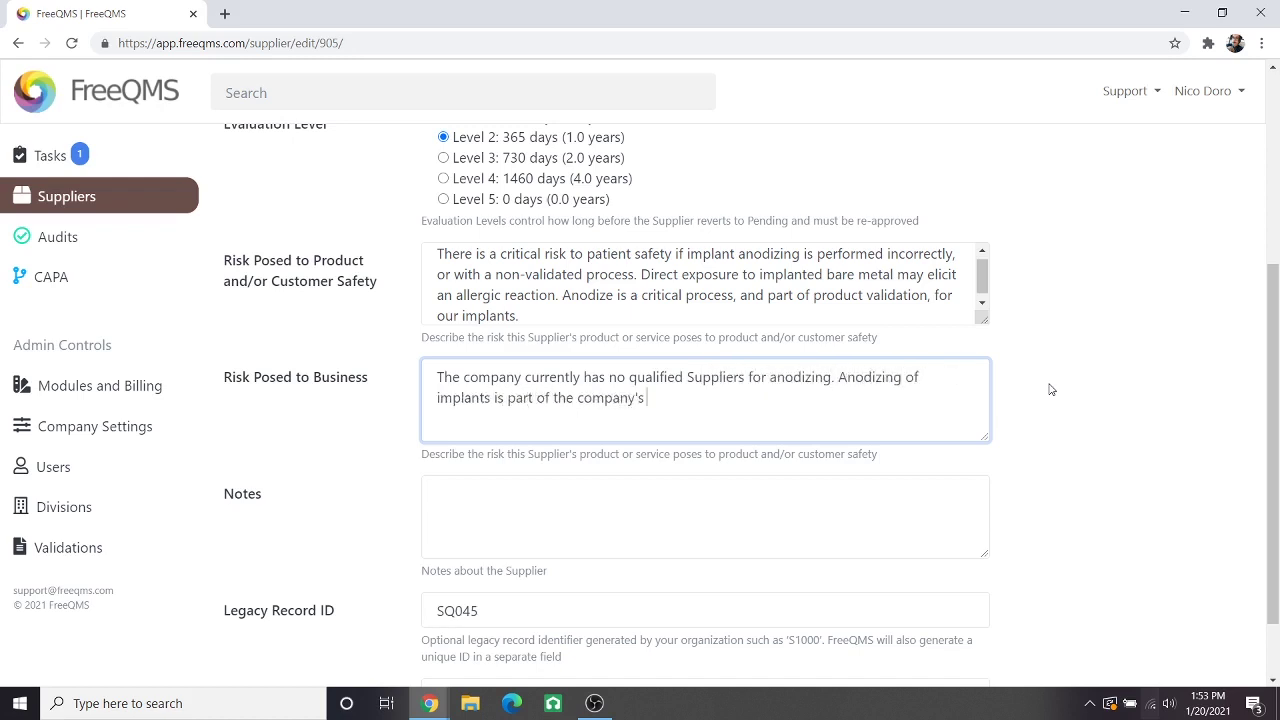
pyautogui.write(' validated processes, previ')
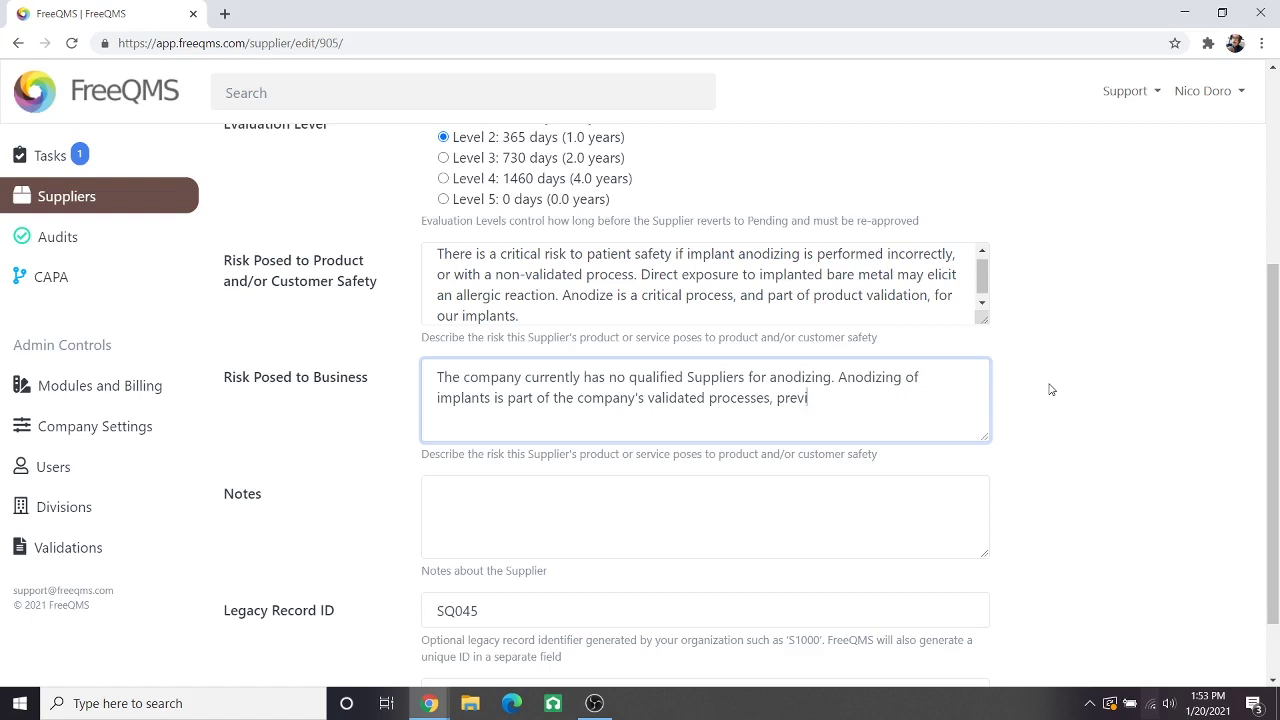
pyautogui.write('ously performed by another Supplier. QUal')
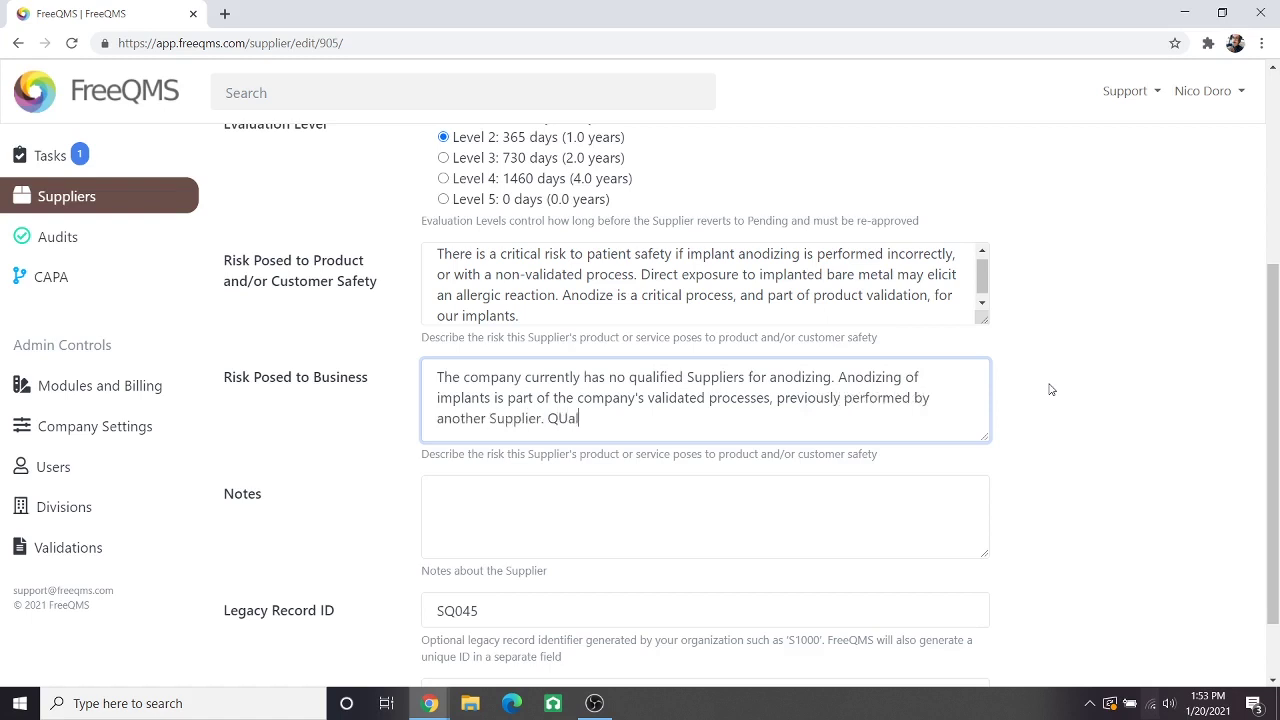
pyautogui.press('BackSpace')
pyautogui.press('BackSpace')
pyautogui.press('BackSpace')
pyautogui.write('ualification requires')
pyautogui.write(' Supplier Audits along with Monitors and')
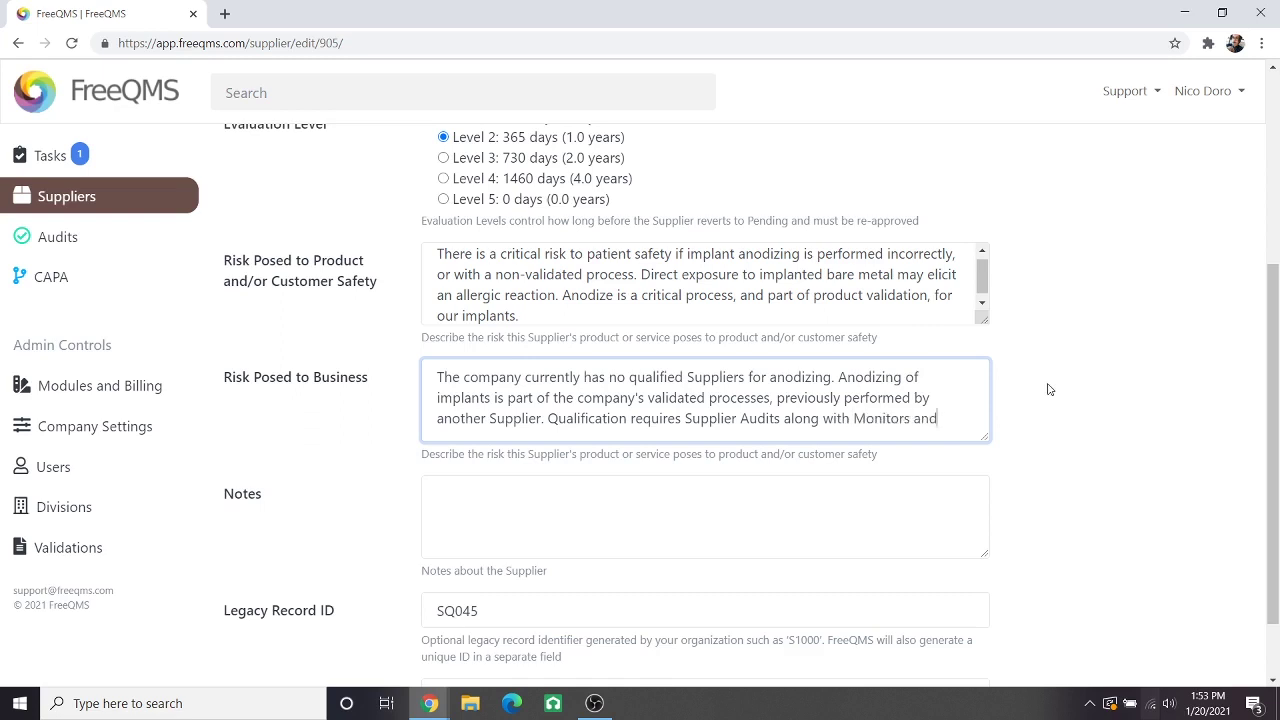
pyautogui.write(' measures. Qualification requires signiif')
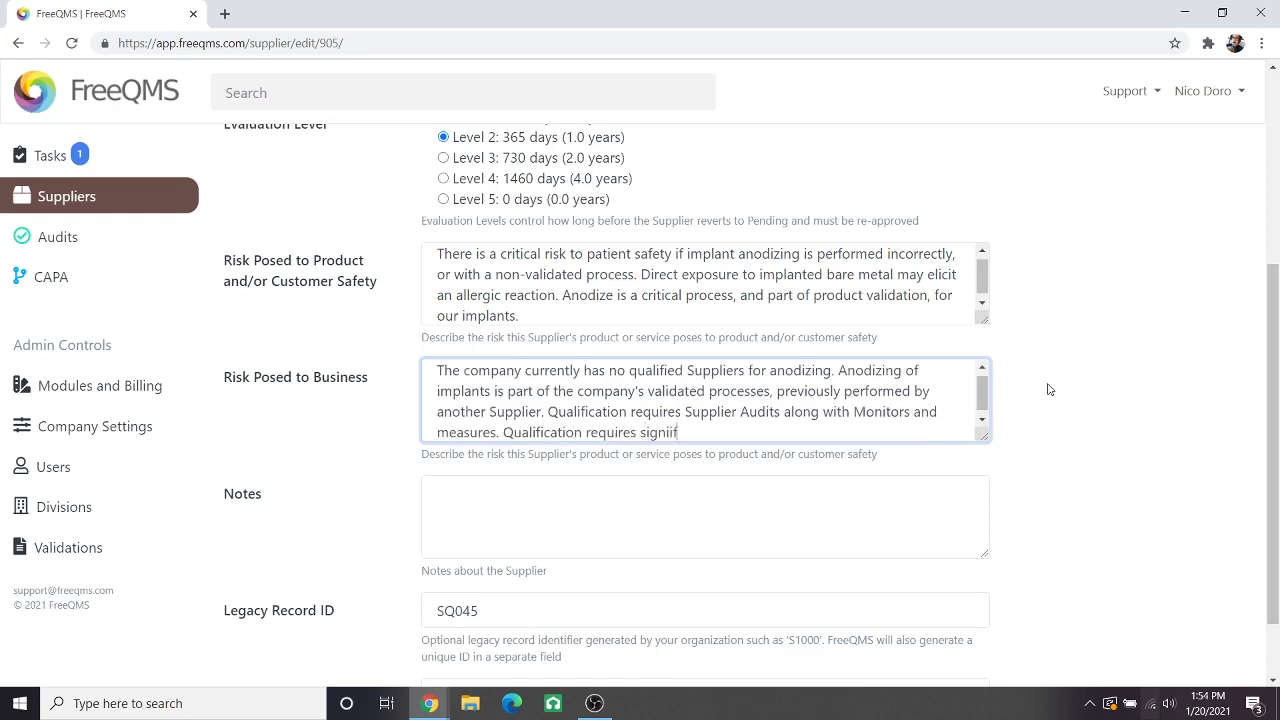
pyautogui.press('BackSpace')
pyautogui.press('BackSpace')
pyautogui.write('ficant company resources.')
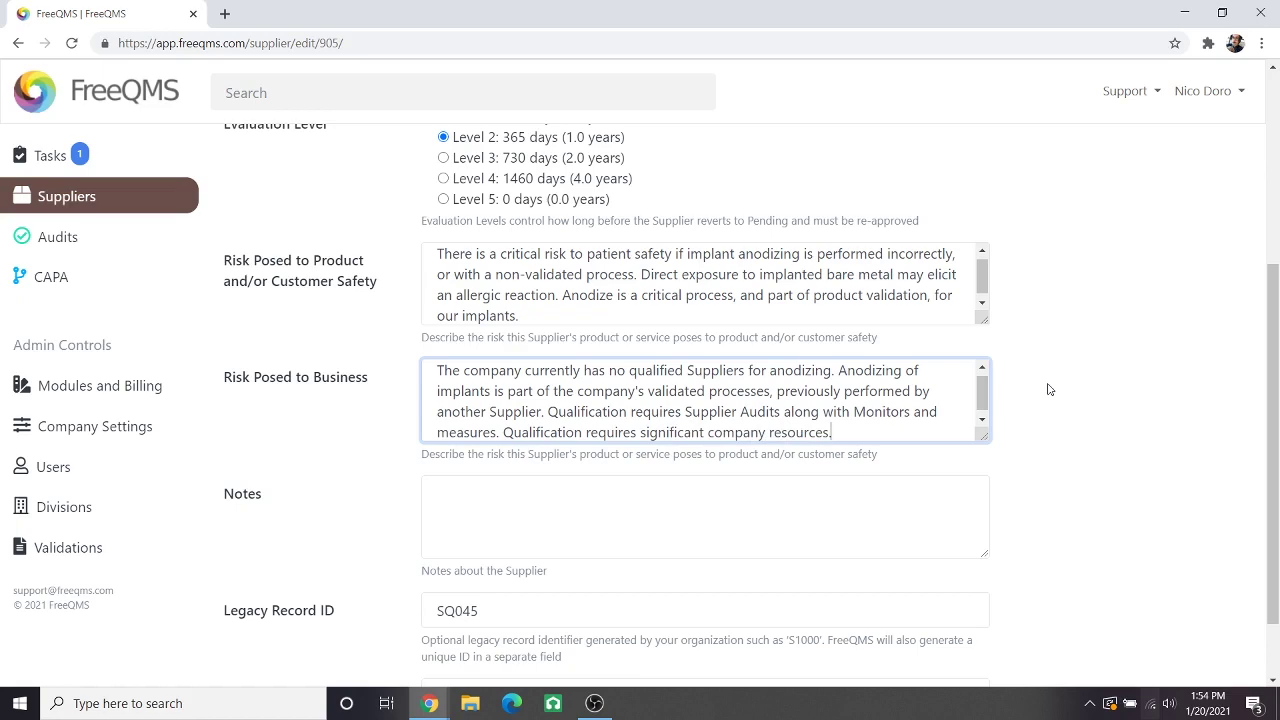
pyautogui.scroll(-2, 1040, 390)
# Save the supplier and confirm both risk descriptions appear in the Scope section.
pyautogui.click(262, 657)
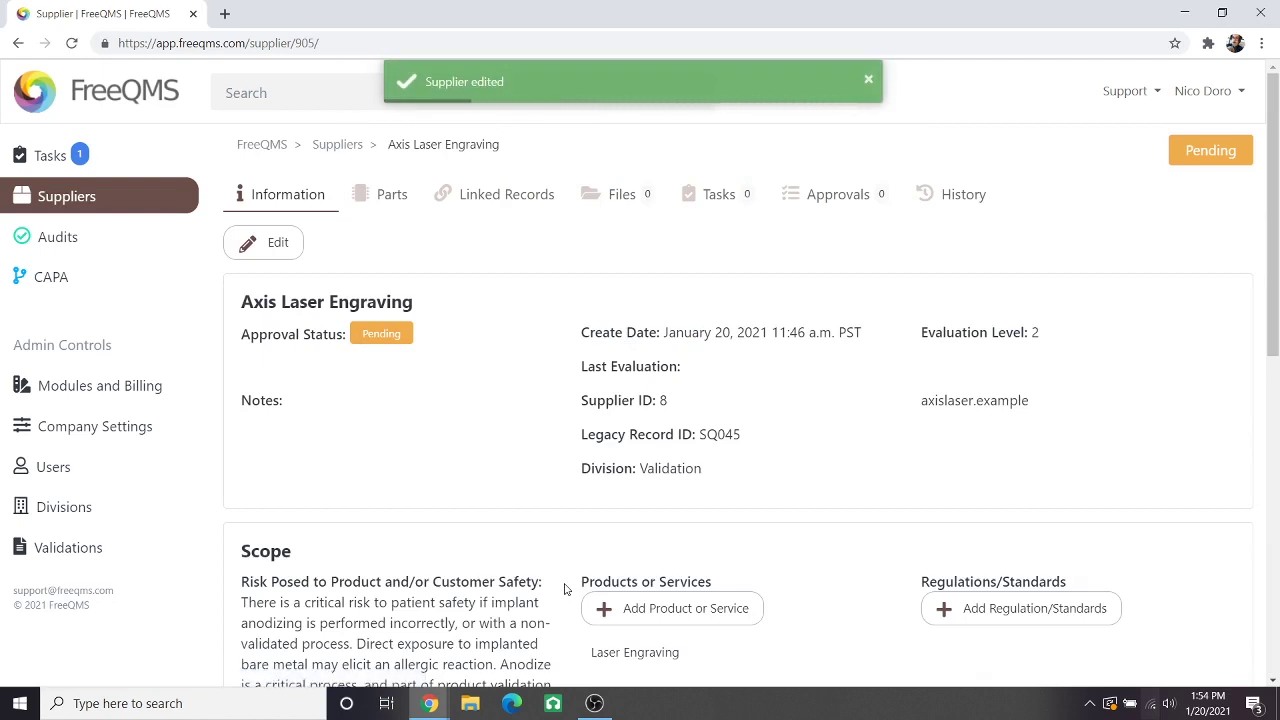
pyautogui.scroll(-3, 686, 525)
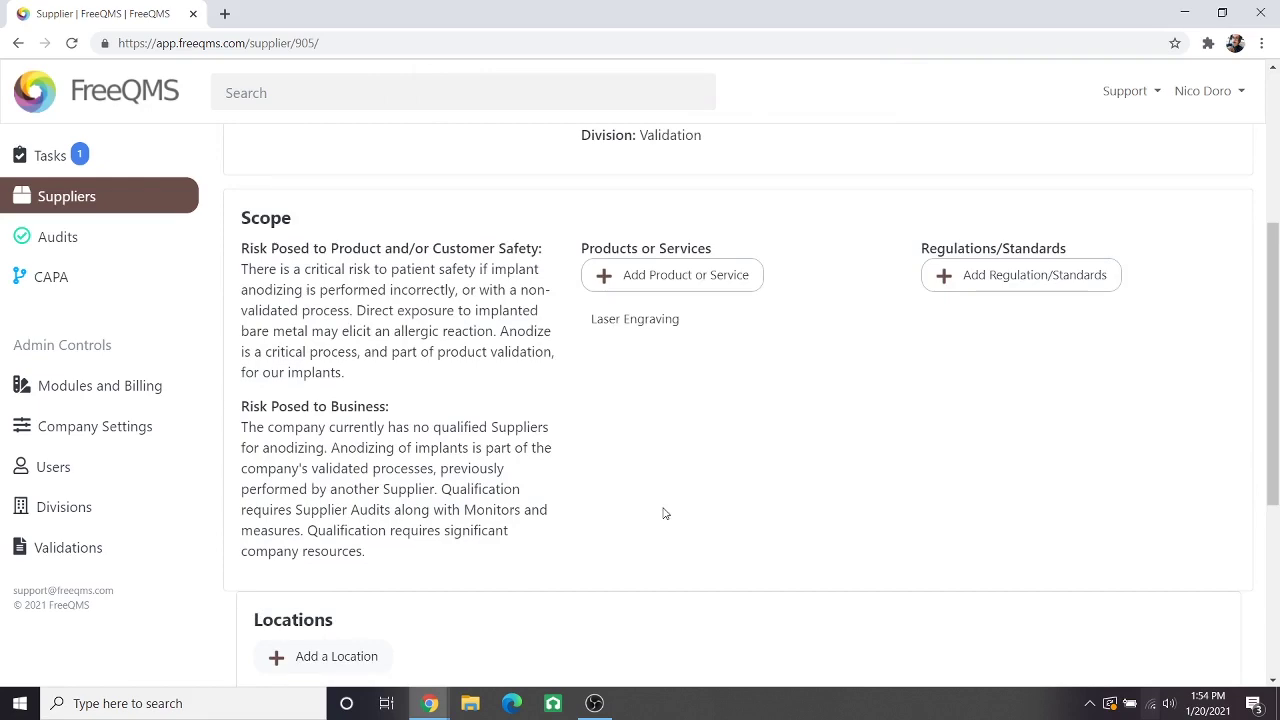
pyautogui.scroll(3, 662, 513)
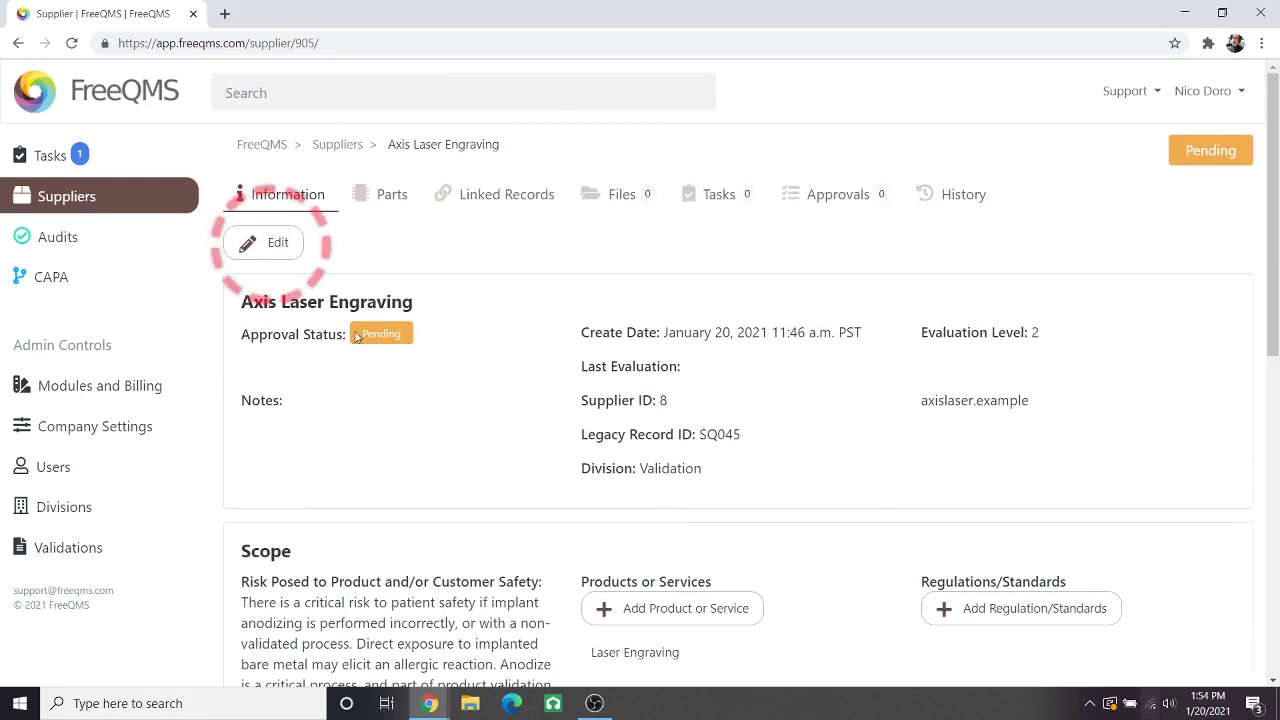
# Change the evaluation level to Level 1: 180 days and save the supplier.
pyautogui.click(275, 243)
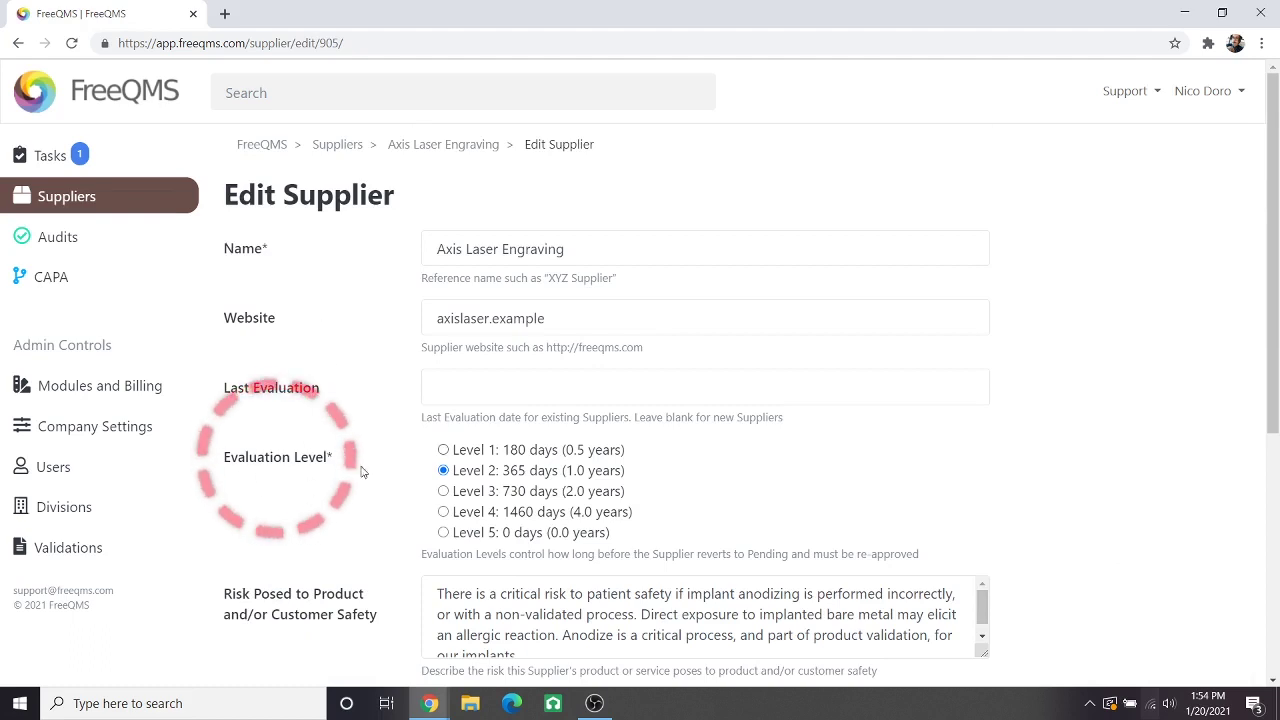
pyautogui.click(443, 450)
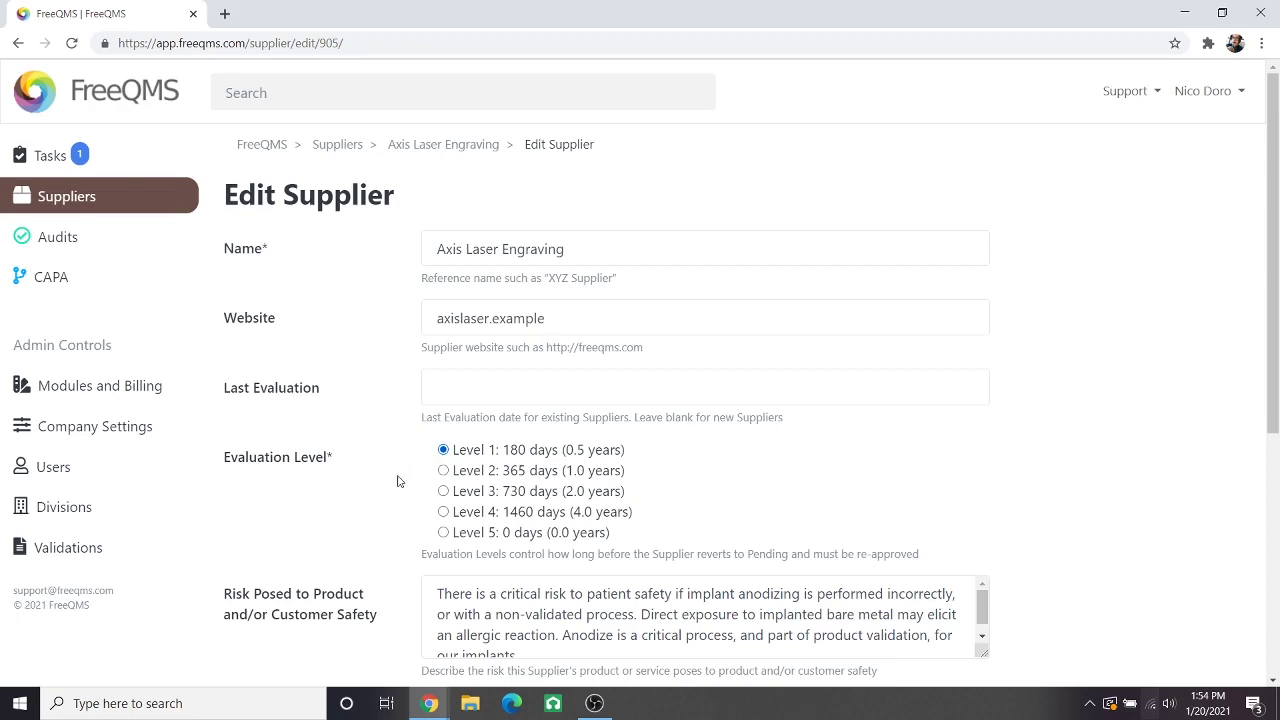
pyautogui.scroll(-3, 398, 483)
pyautogui.scroll(-2, 400, 485)
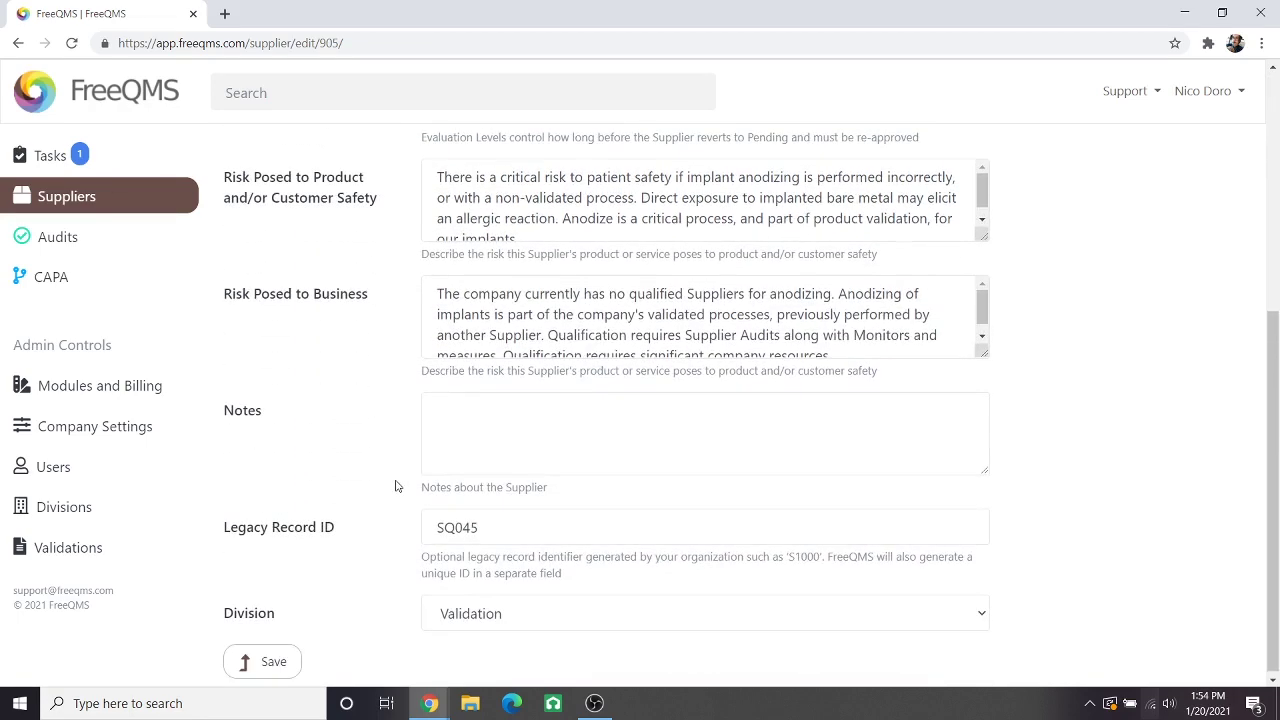
pyautogui.click(272, 657)
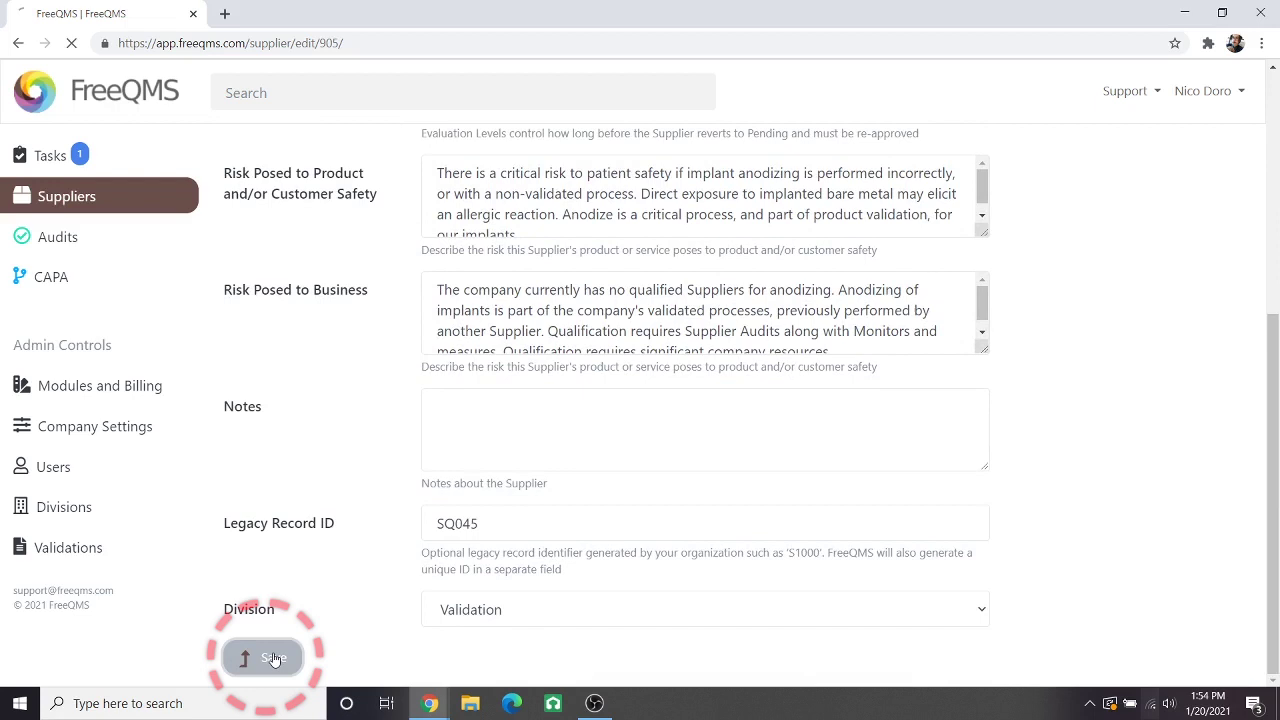